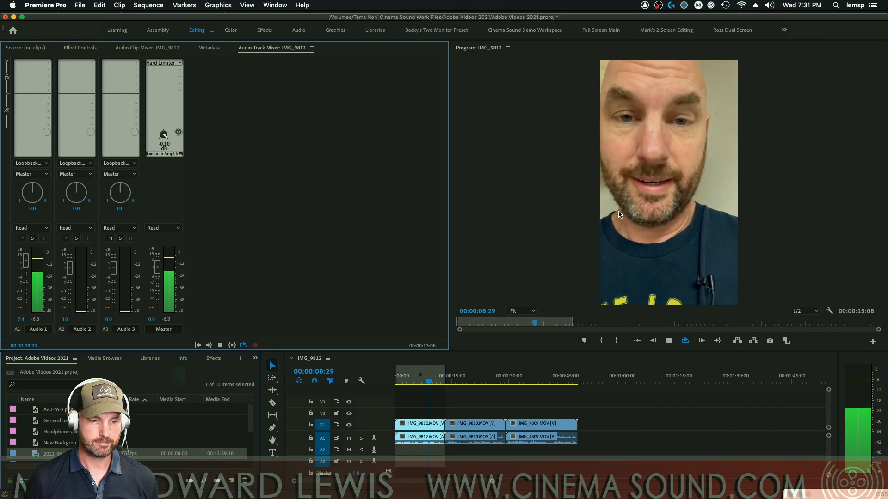
Stop playback, add a Single-band Compressor to the Audio 1 track, and open its effect editor clear of the video preview.
key(space)
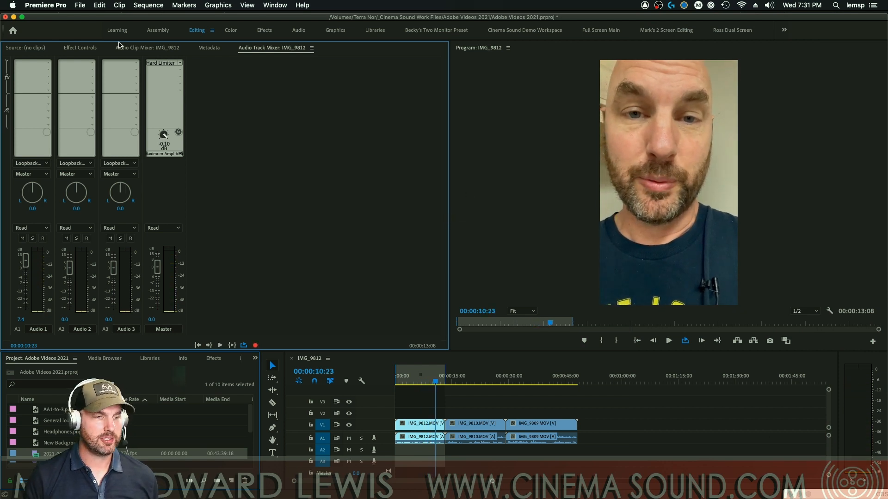
click(49, 63)
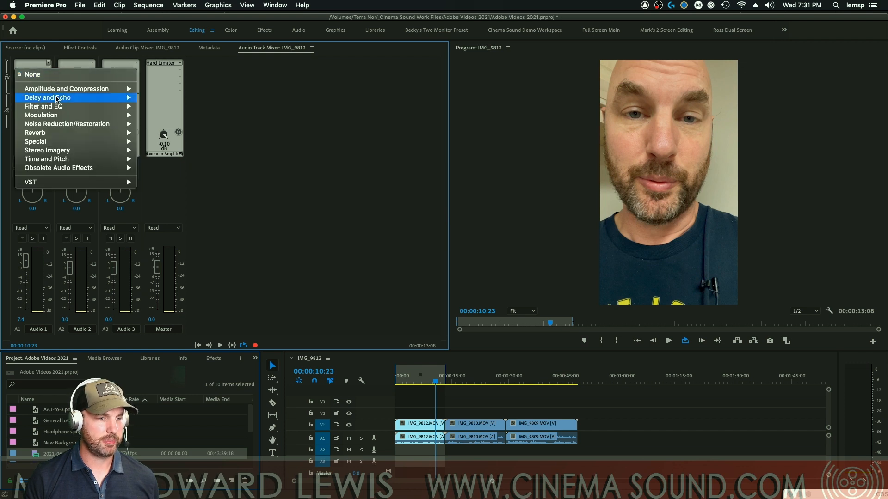
mouse_move(67, 98)
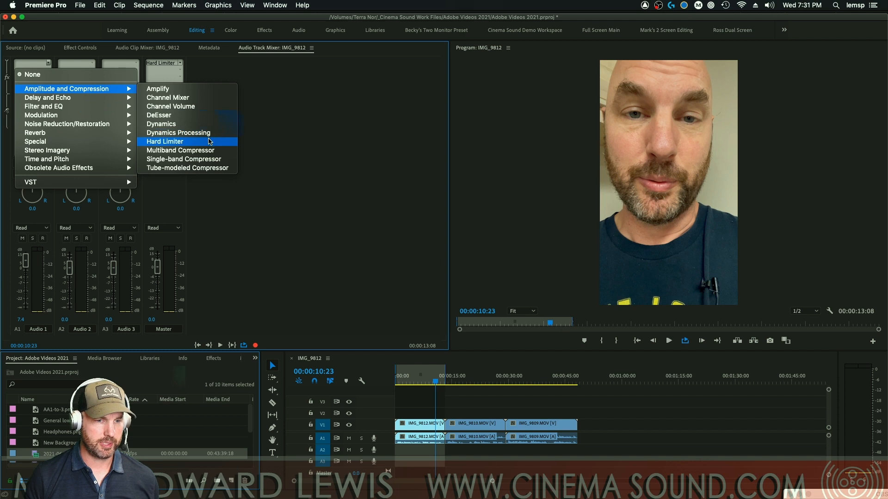
click(207, 159)
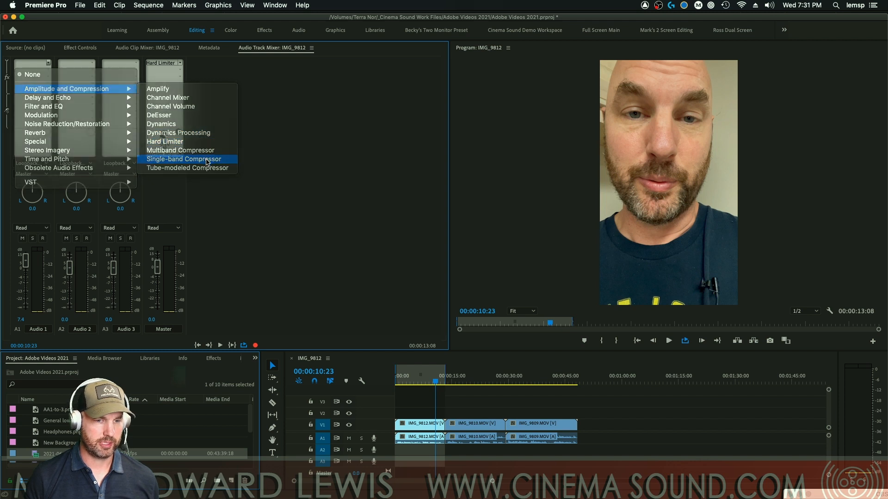
double_click(33, 63)
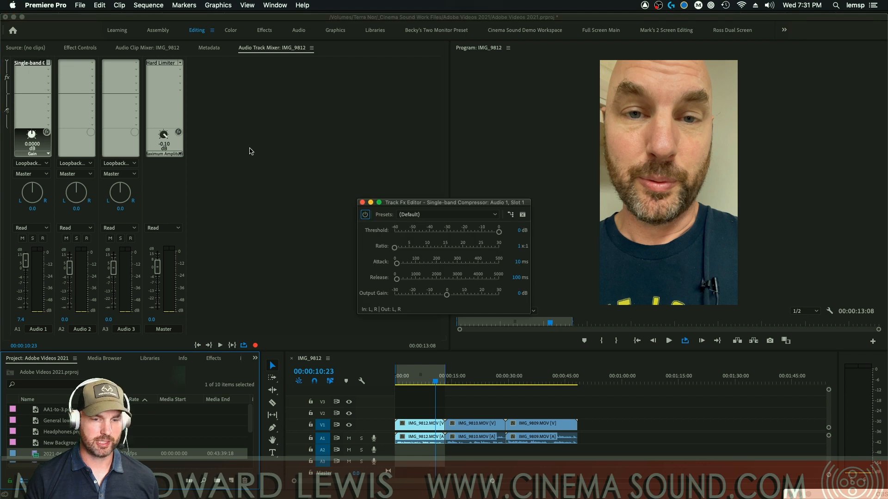
drag(406, 204, 301, 108)
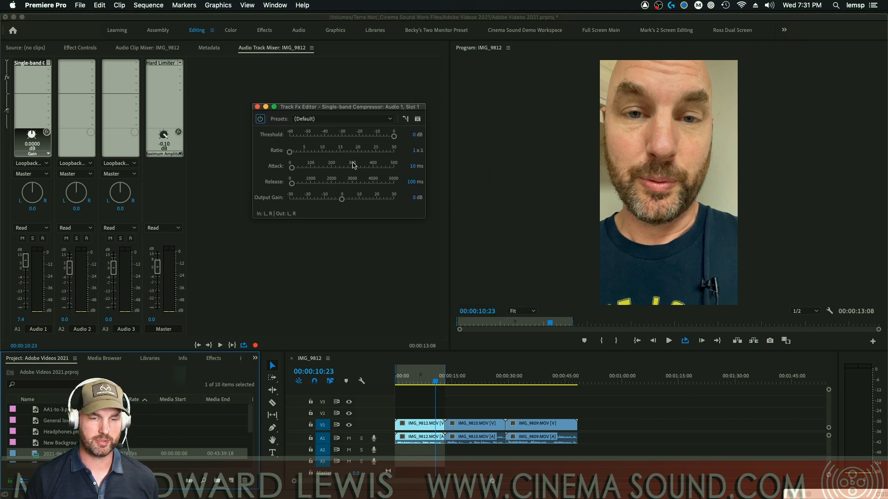
Switch to DaVinci Resolve, open the Audio 1 dynamics controls and choose the EQ > DYN > FX processing order.
key(super+Tab)
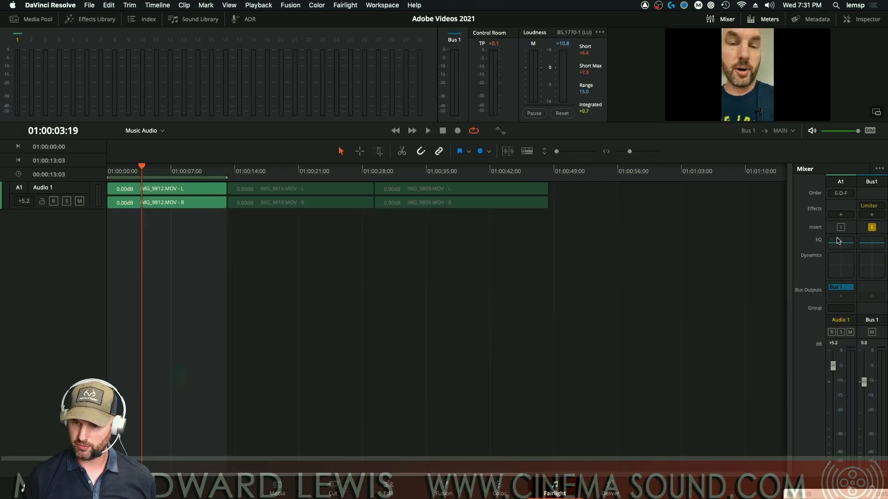
click(841, 269)
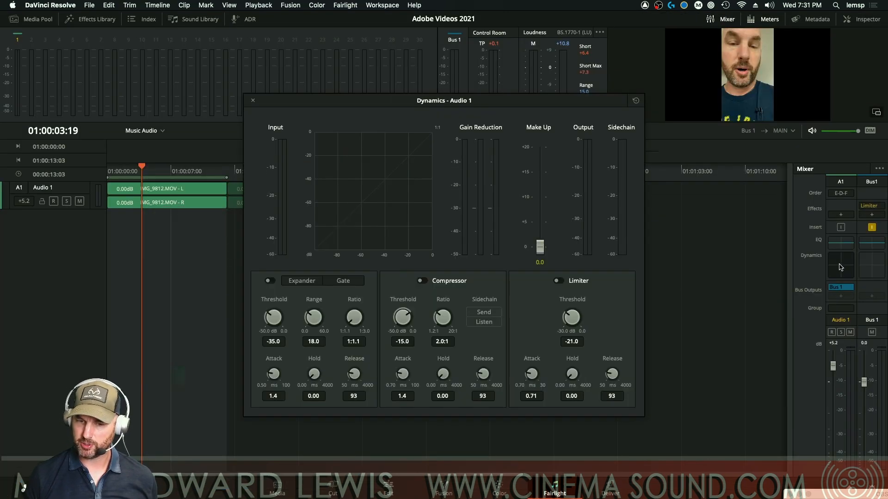
click(841, 193)
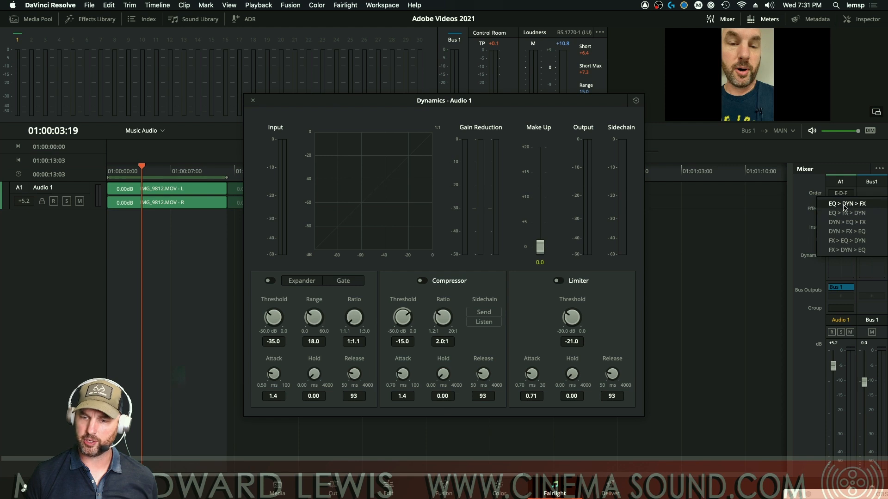
click(851, 206)
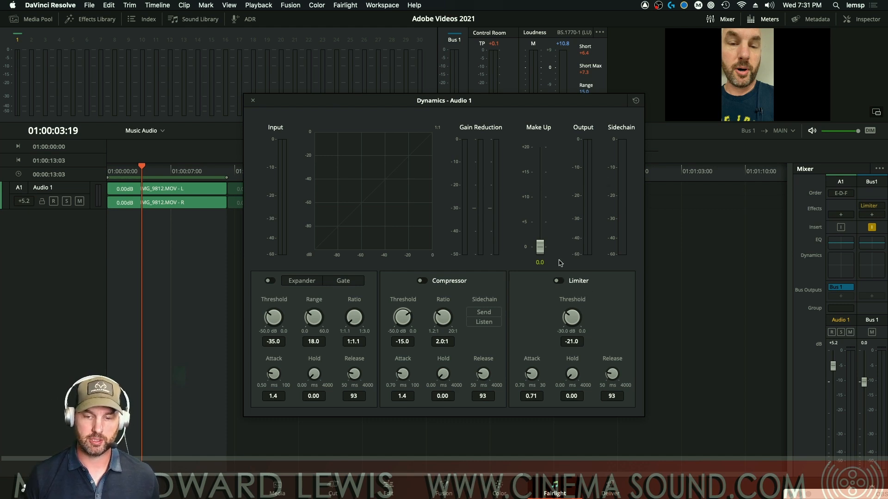
click(422, 281)
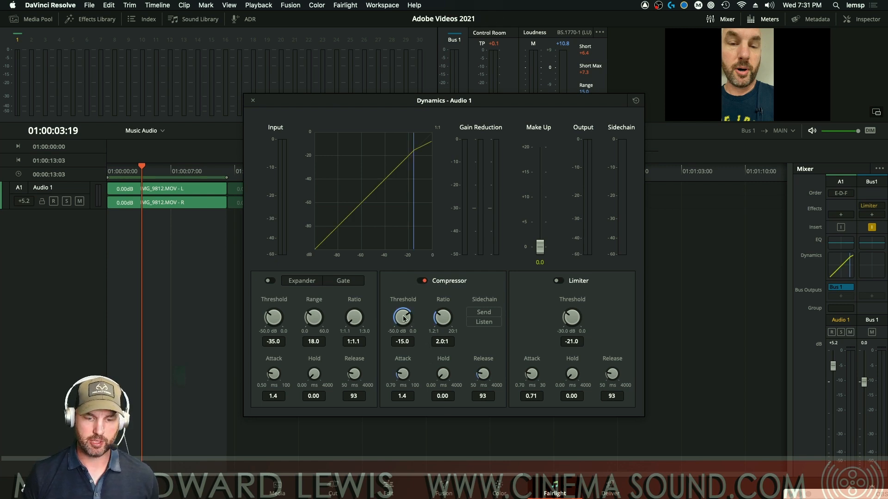
drag(403, 318, 383, 328)
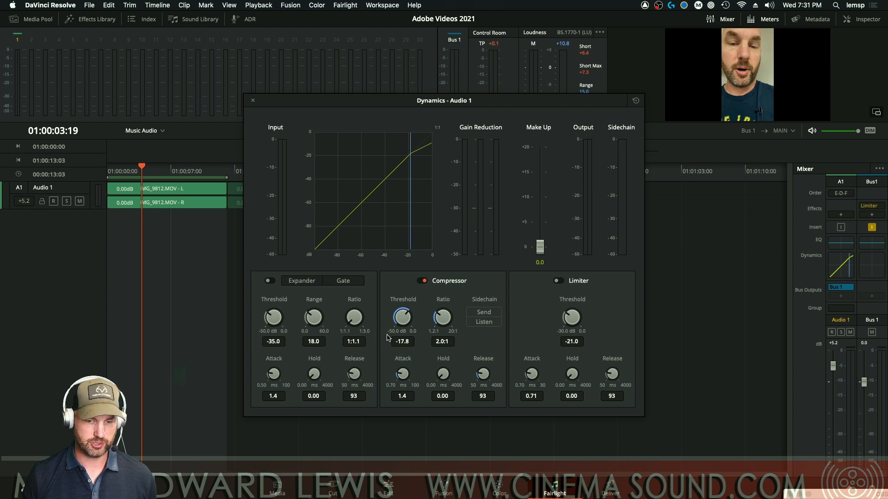
click(422, 281)
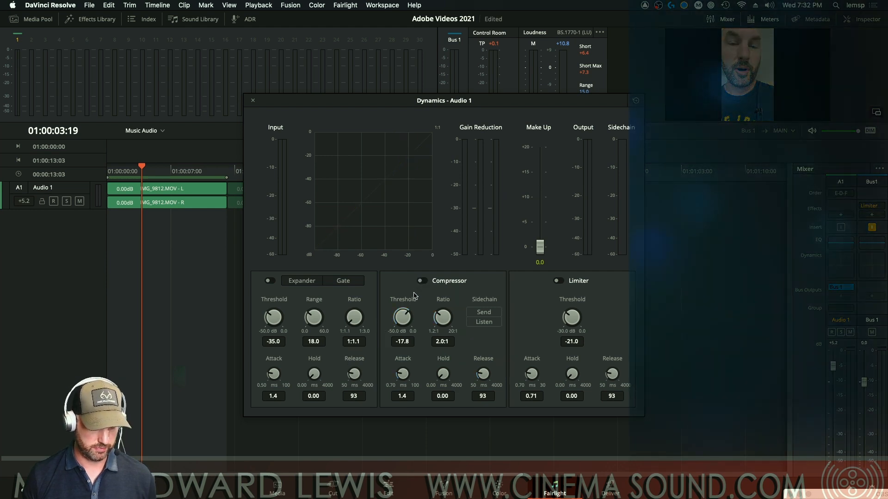
Play the opening of the IMG_9812 clip with the Audio 1 compressor bypassed.
key(Home)
key(space)
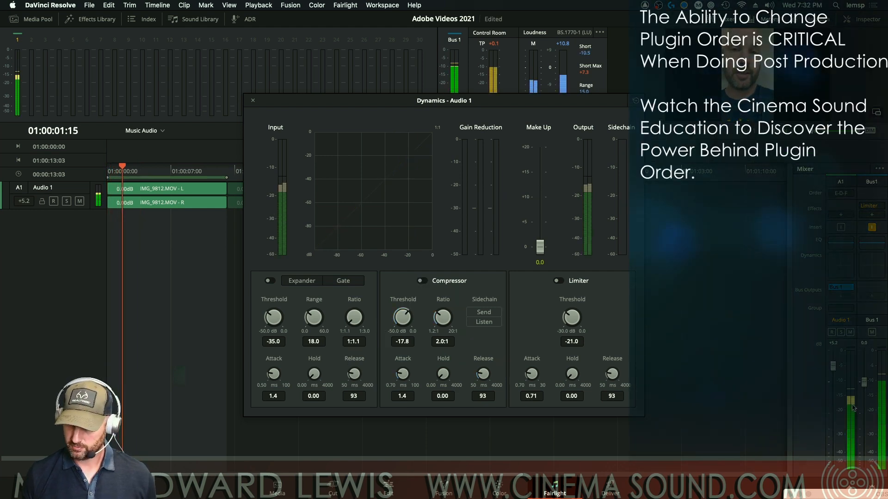
key(space)
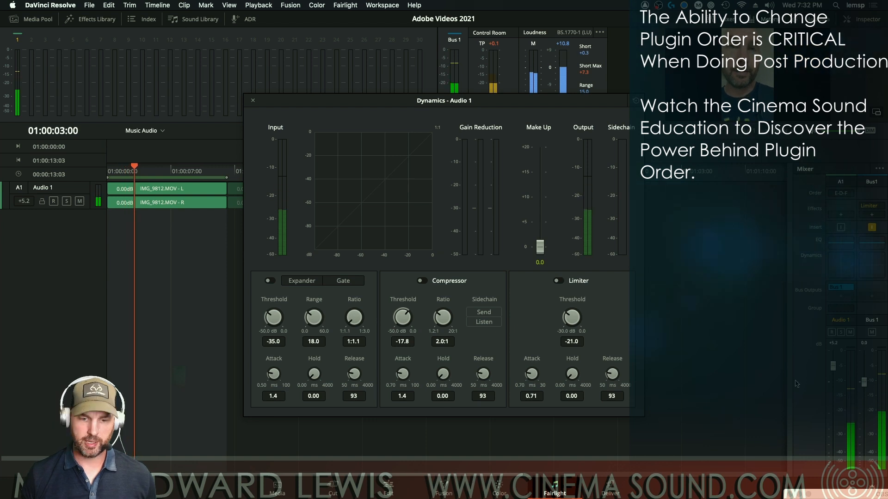
Enable the Audio 1 compressor with a threshold of -35.5 dB and a ratio of about 10:1.
drag(402, 317, 339, 368)
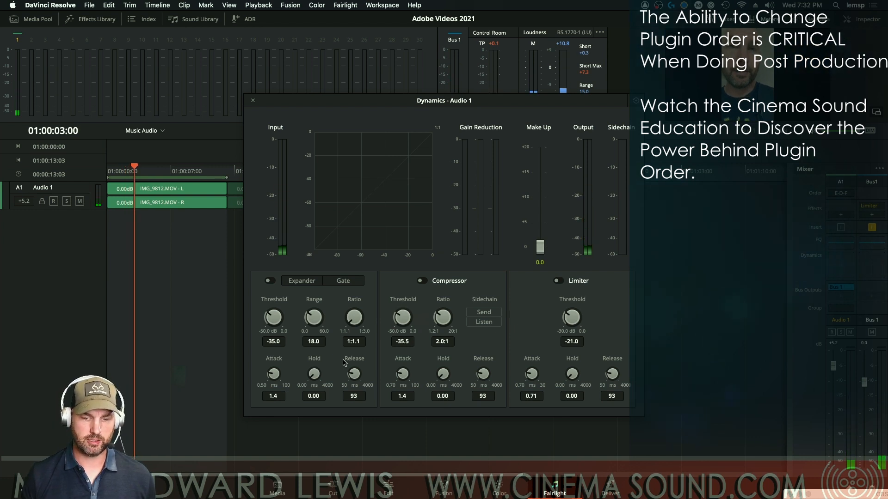
click(421, 281)
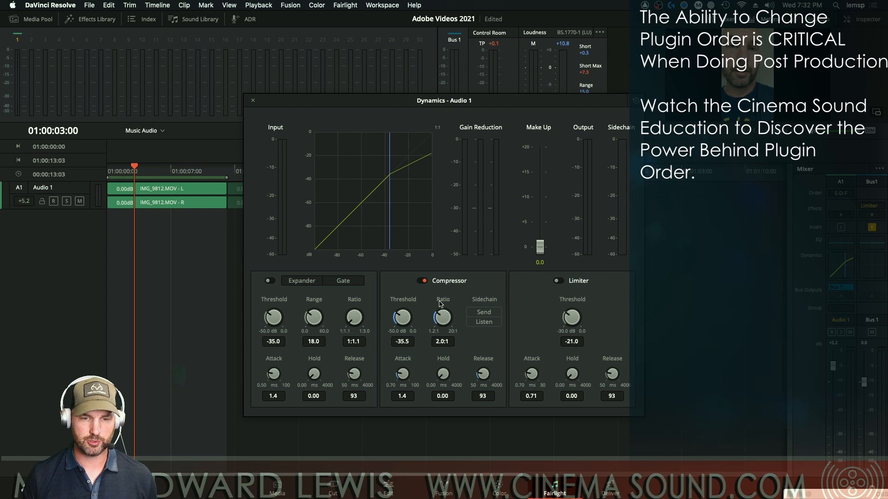
drag(444, 320, 480, 253)
Play the compressed clip from its start and raise the make-up gain to 10.4 dB.
key(Home)
key(space)
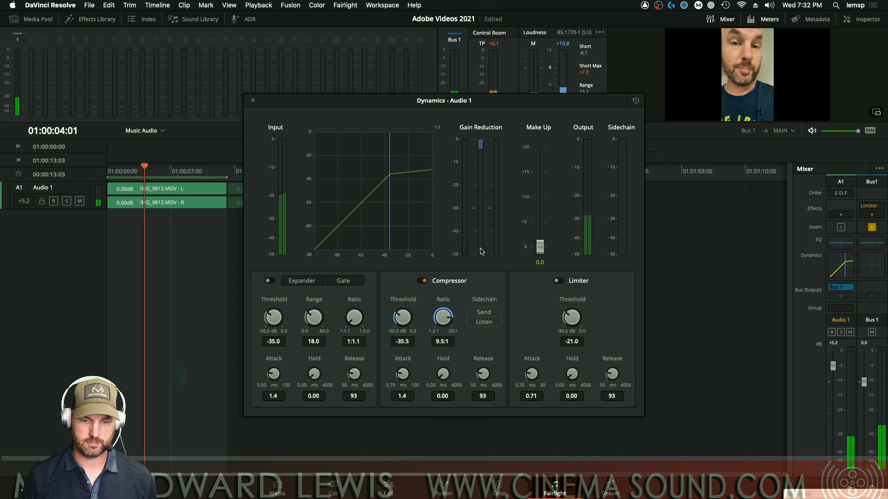
drag(540, 246, 550, 212)
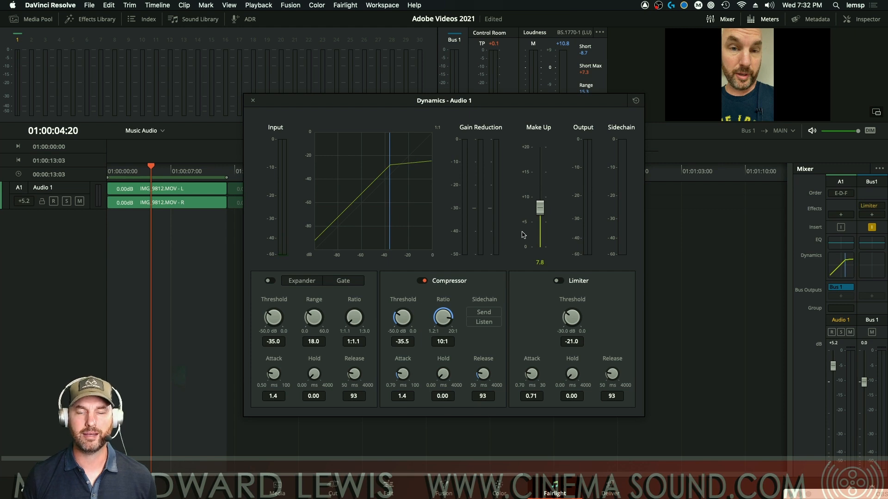
drag(540, 212, 544, 196)
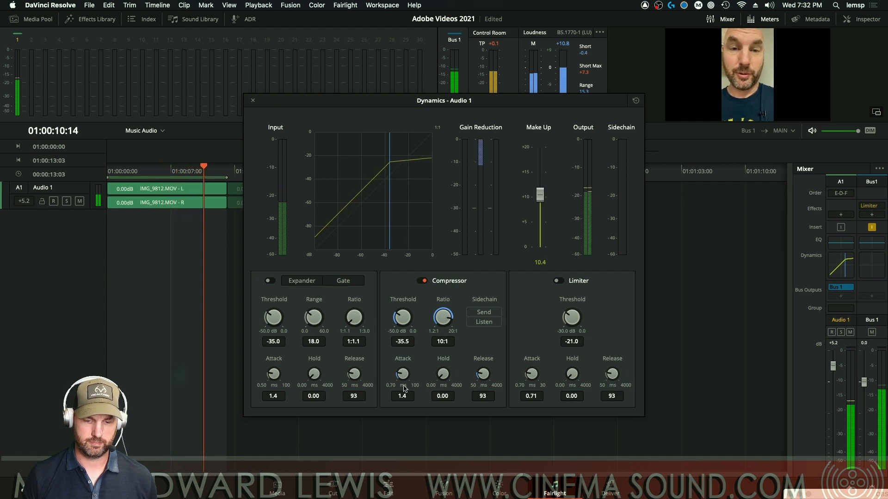
key(space)
Set the compressor's attack to 30 ms and release to 59 ms, and lower the make-up gain to 7.1 dB during playback.
drag(403, 374, 407, 352)
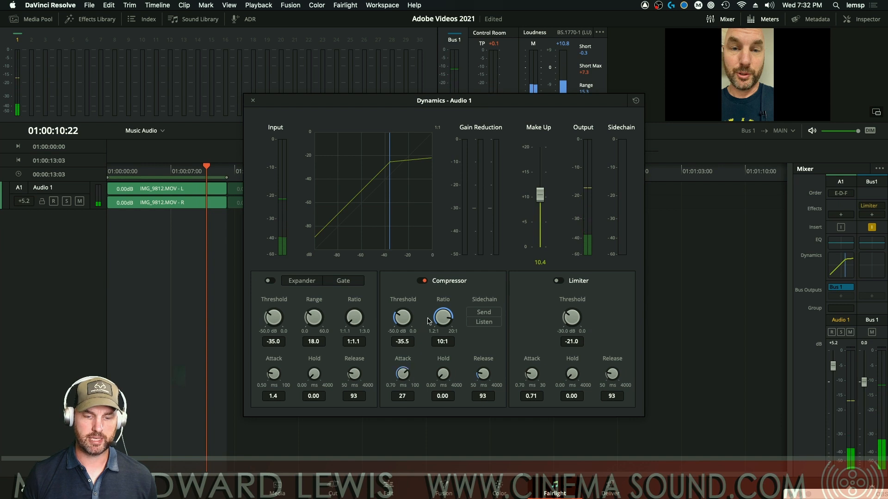
drag(429, 321, 431, 318)
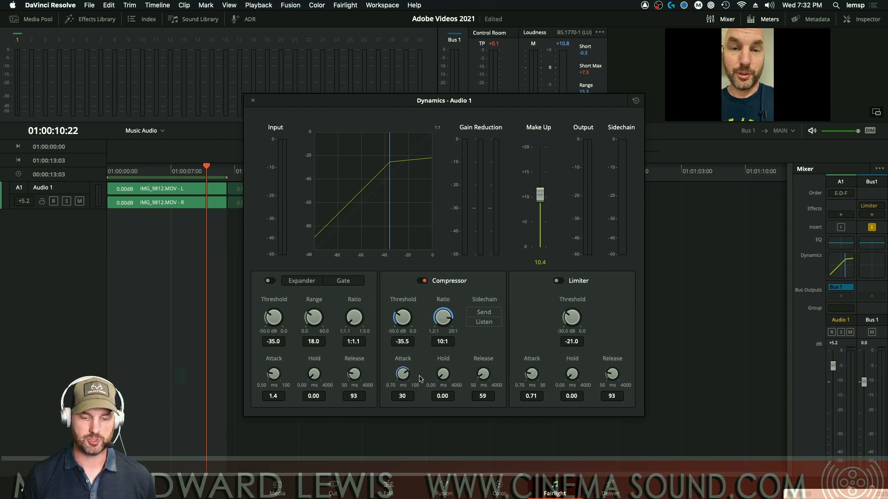
key(space)
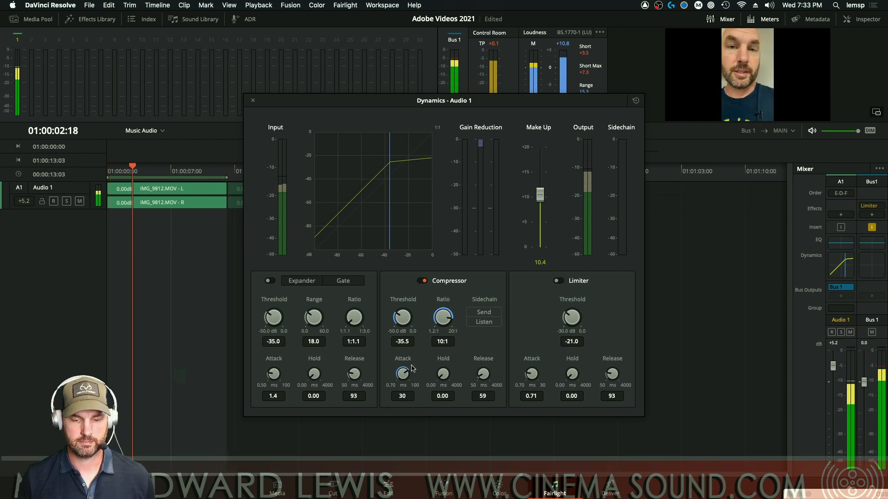
drag(540, 195, 539, 211)
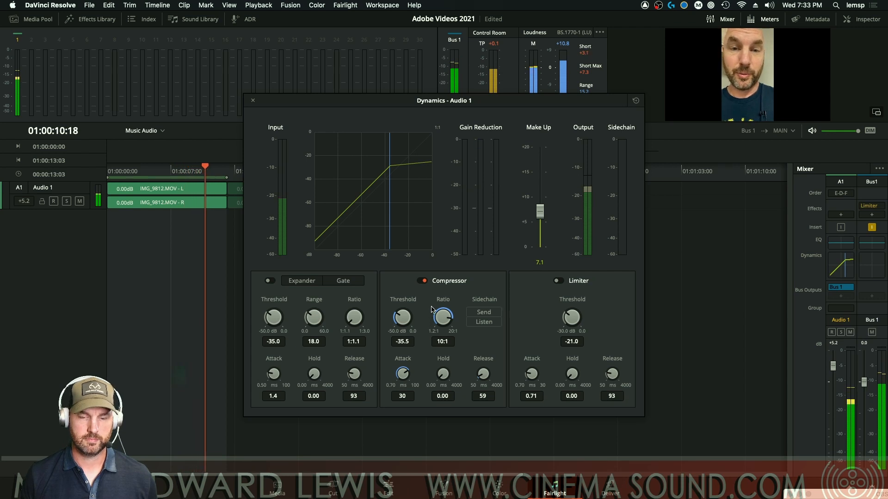
key(space)
Compare the clip from its start with the Audio 1 compressor bypassed and with it enabled.
click(422, 281)
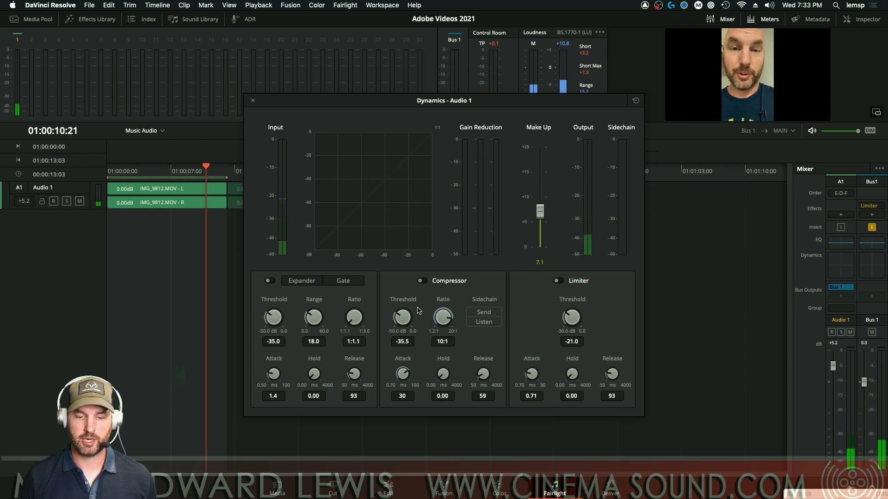
key(space)
key(Home)
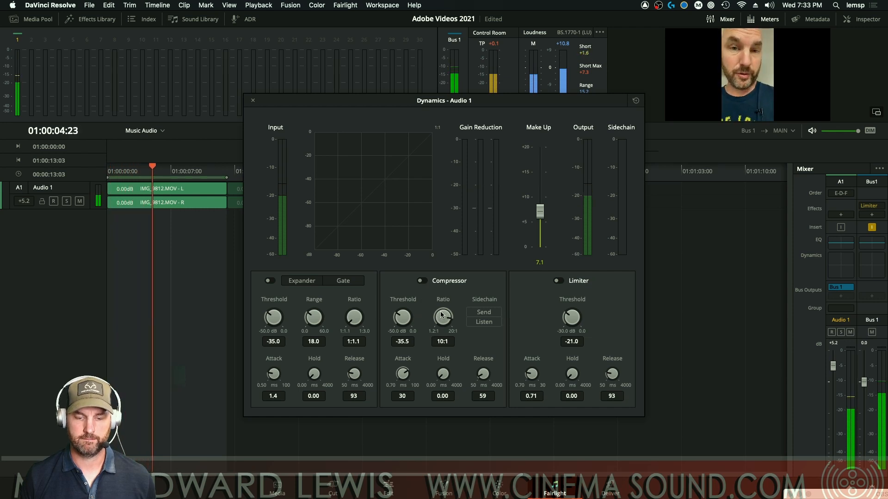
key(space)
click(422, 280)
key(Home)
key(space)
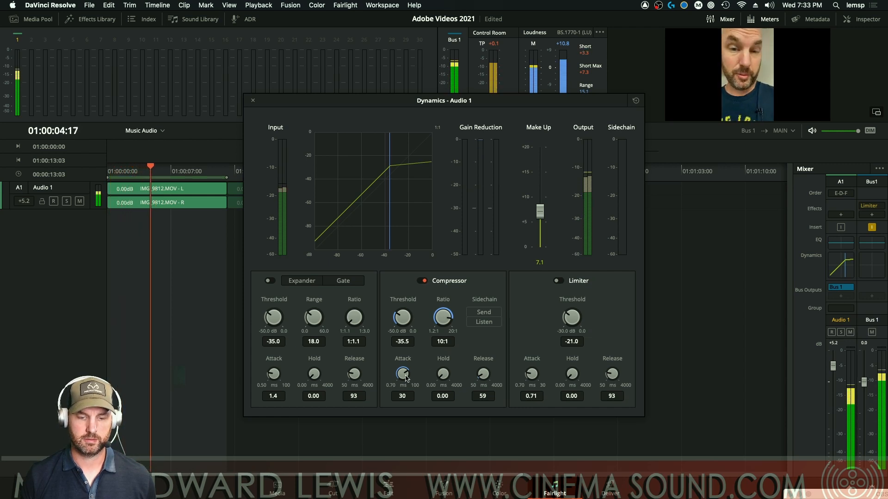
Set the compressor's attack to 0.70 ms and release to 50 ms, and audition the clip from its start.
drag(405, 378, 398, 387)
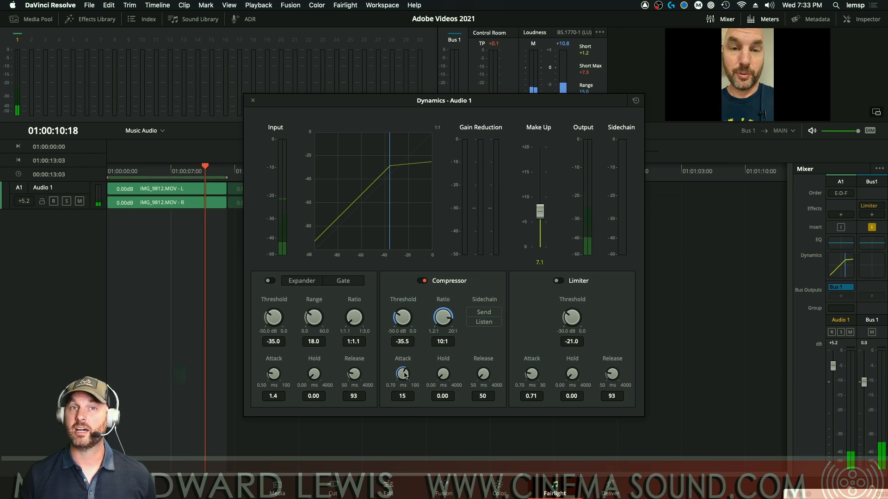
drag(403, 374, 356, 387)
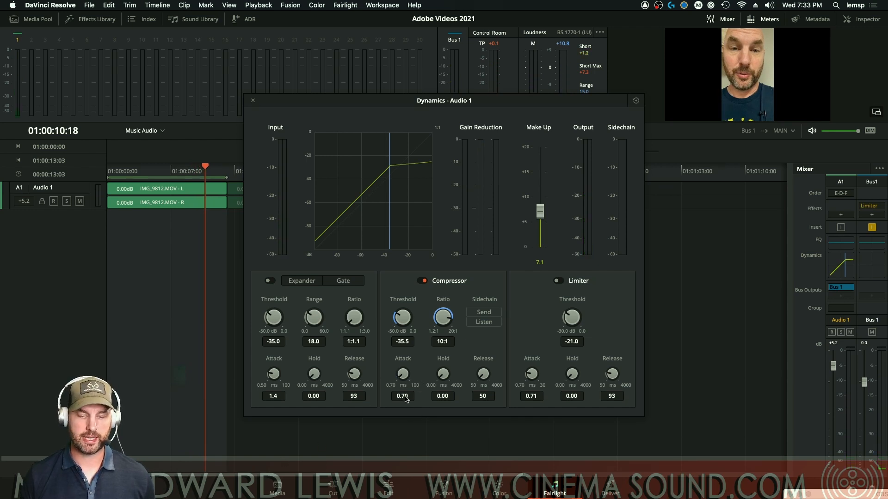
key(Home)
key(space)
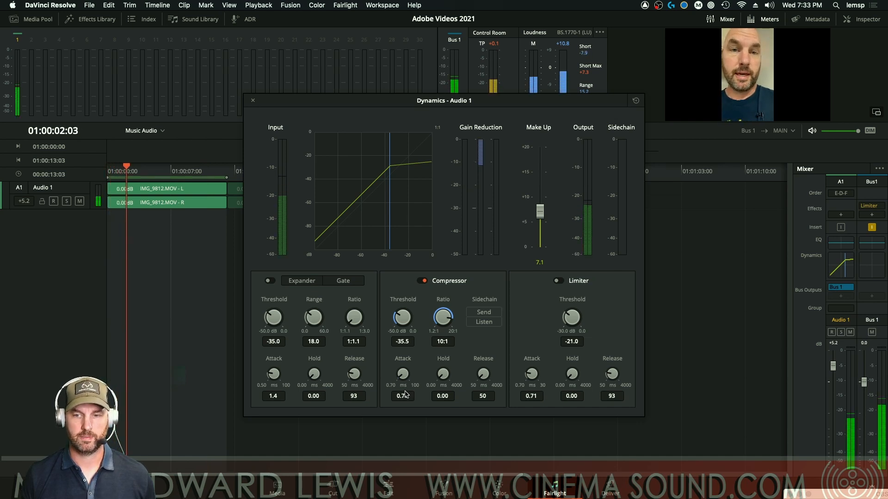
key(space)
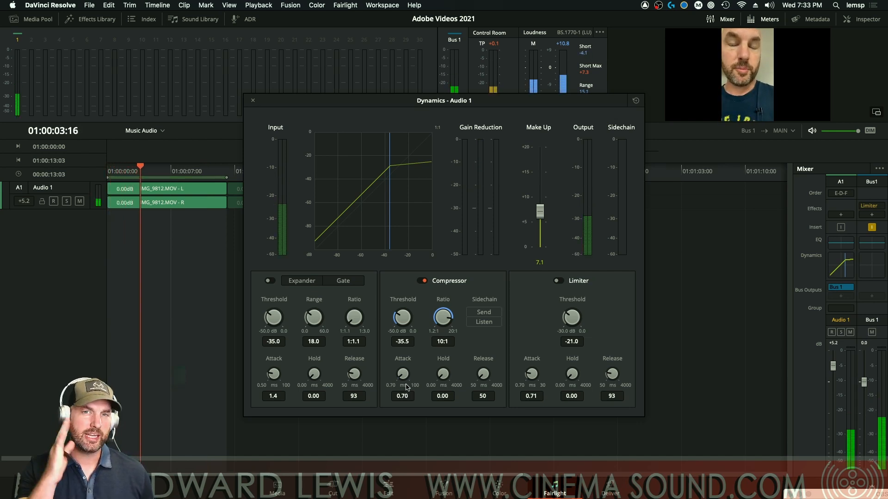
Replay the first moments of the clip repeatedly to judge how the fast attack affects the voice.
key(Home)
key(space)
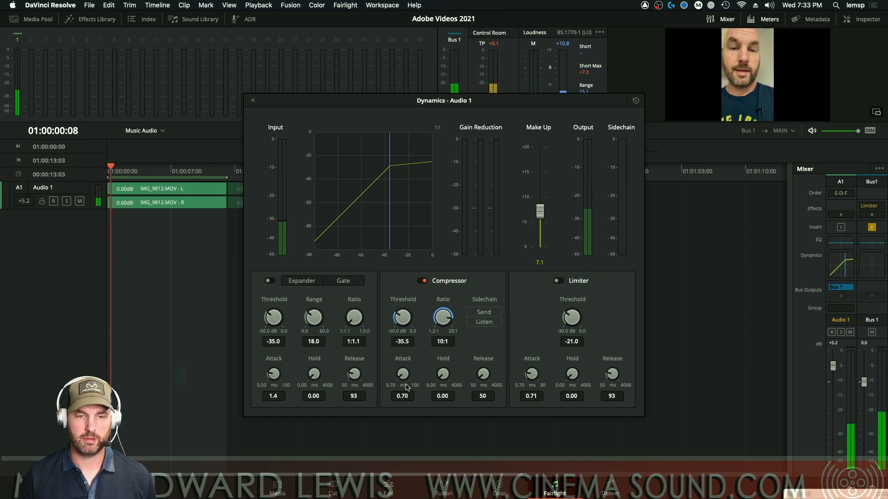
key(space)
key(Home)
key(space)
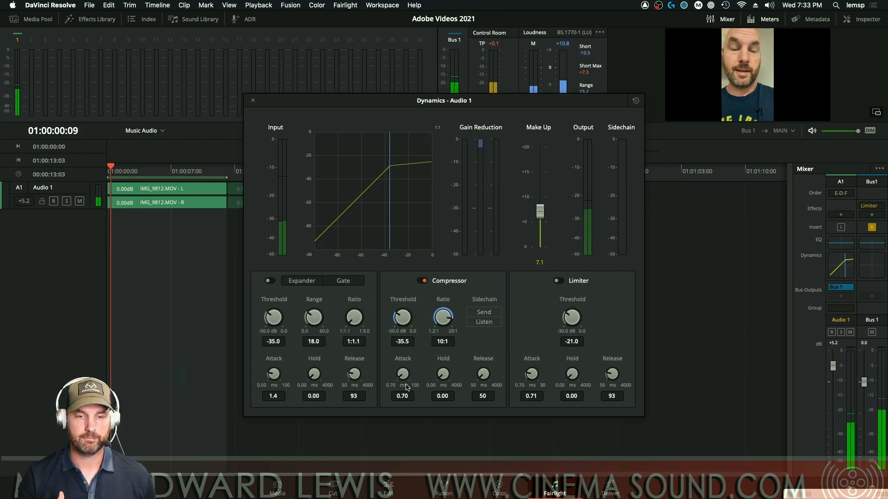
key(Home)
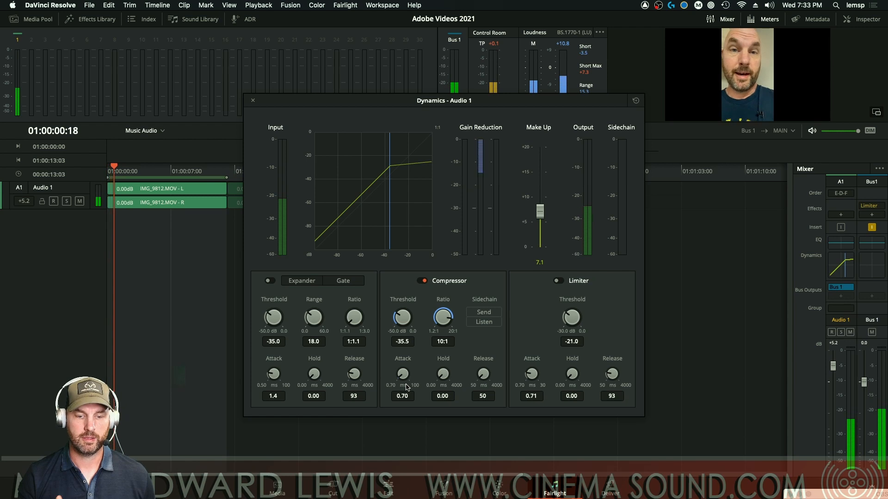
key(space)
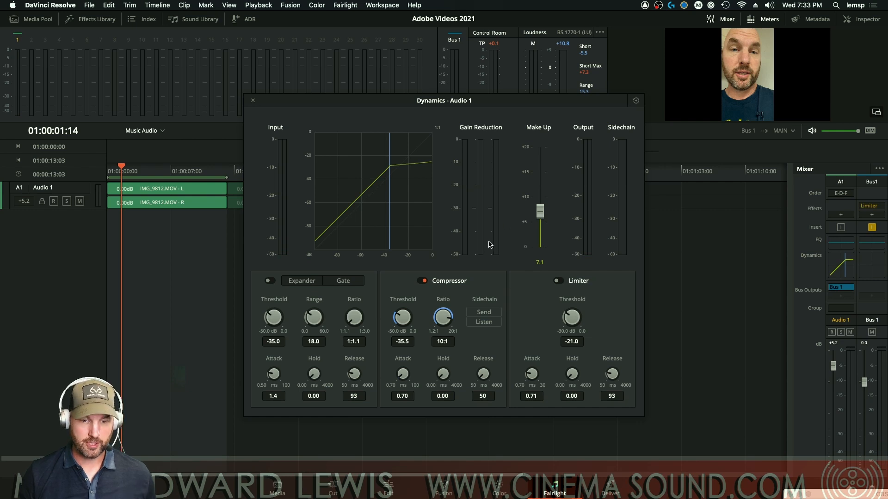
Switch to Premiere Pro and set the Audio 1 Single-band Compressor's output gain to 7 dB while auditioning the looping clip.
key(super+Tab)
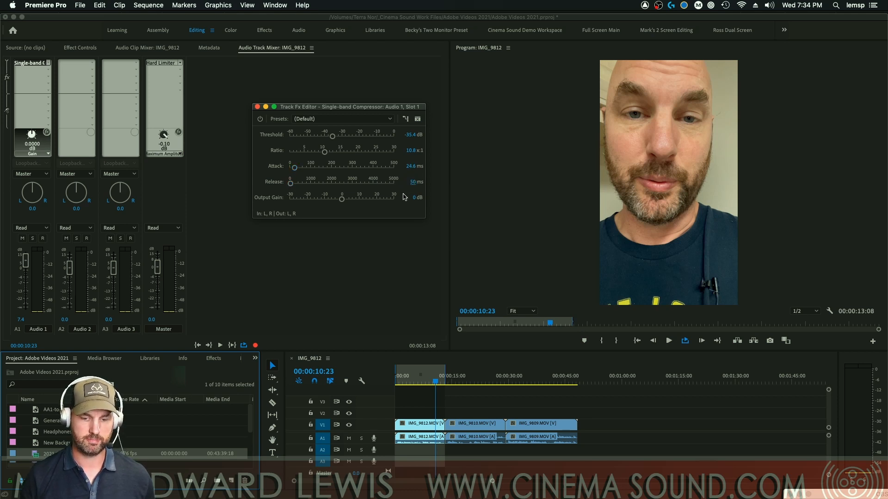
key(space)
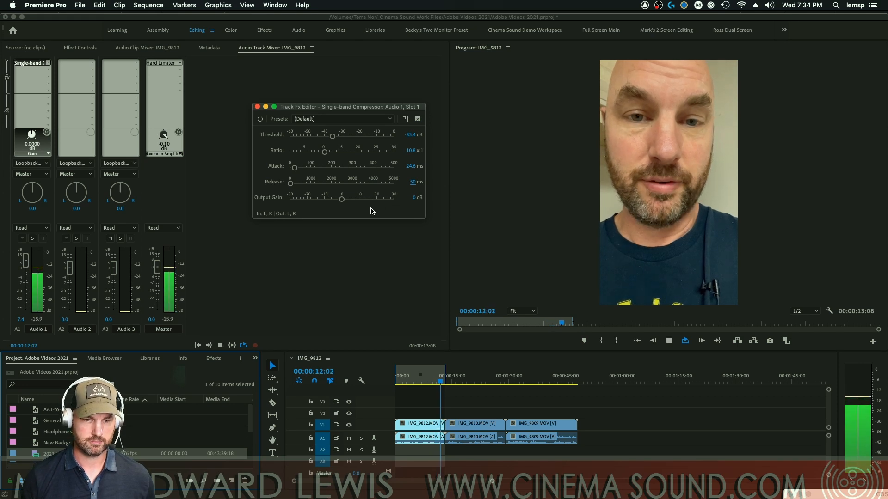
drag(343, 202, 356, 205)
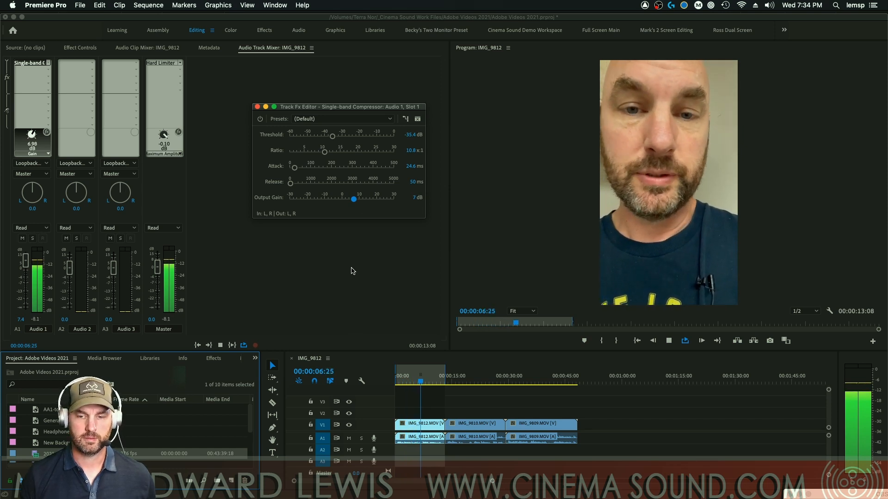
key(space)
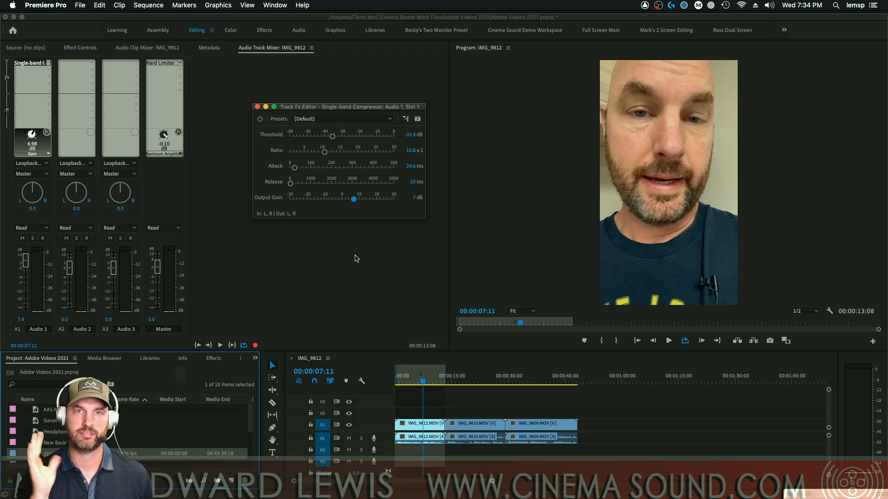
key(space)
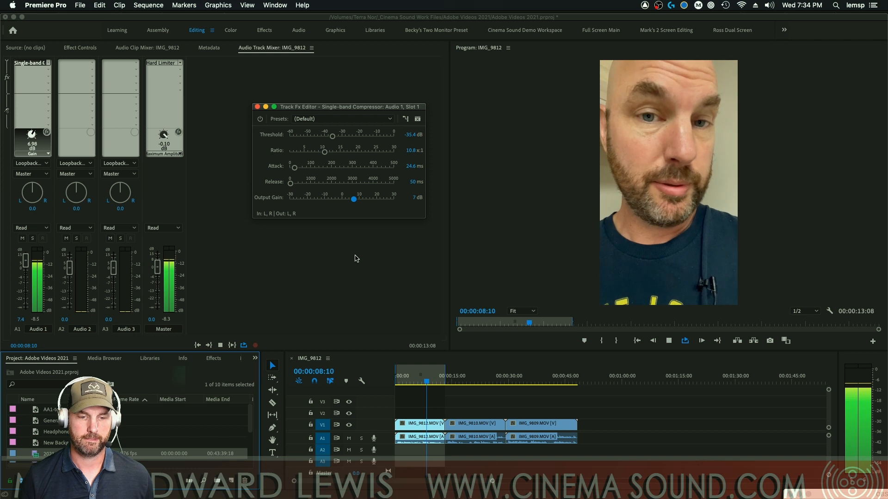
key(space)
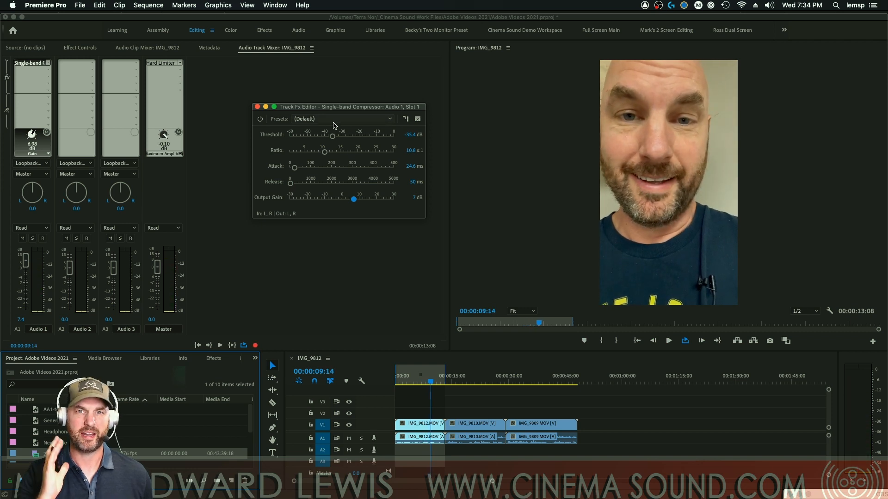
Play the clip with the Single-band Compressor bypassed and with it enabled to compare the voice.
click(260, 119)
key(space)
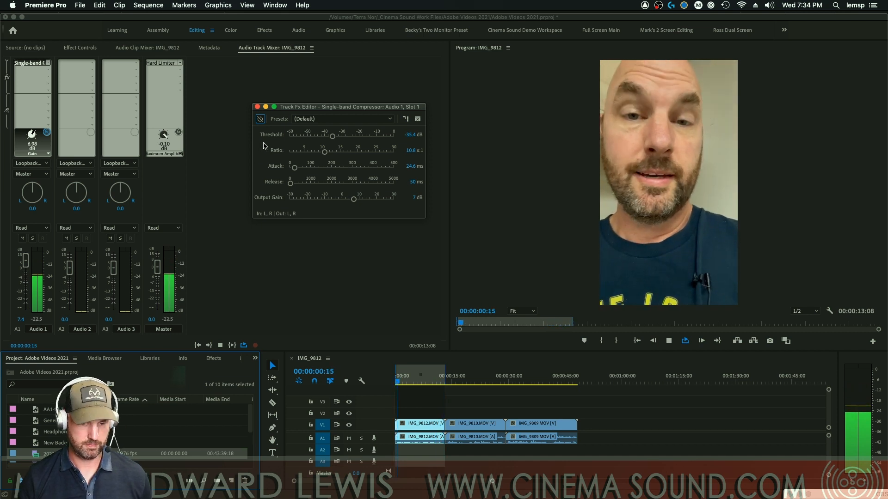
click(260, 119)
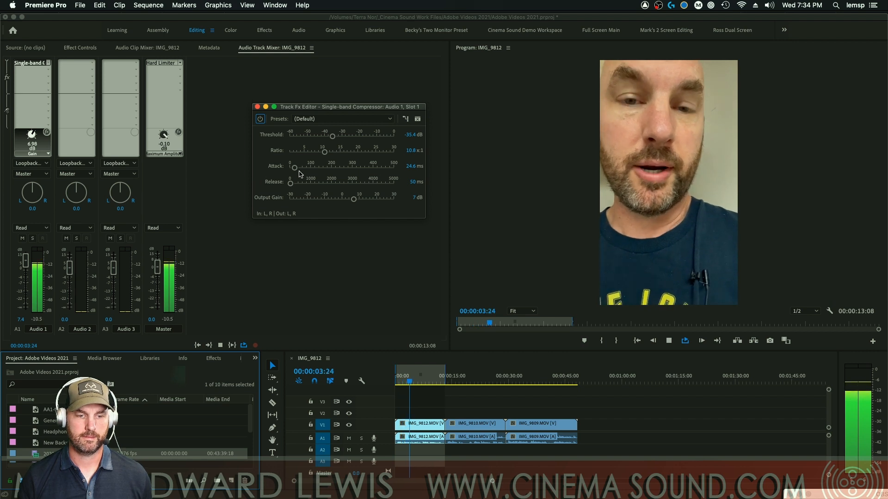
key(space)
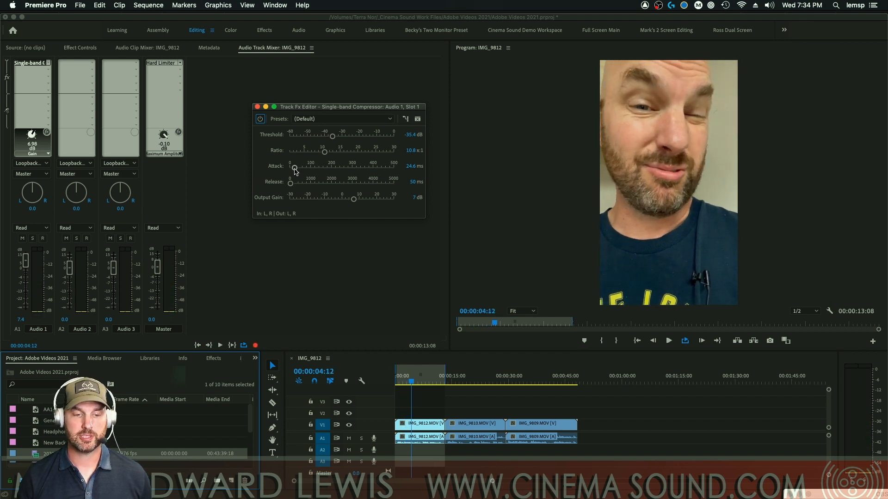
Set the Single-band Compressor's attack to 0 ms and audition the voice.
key(space)
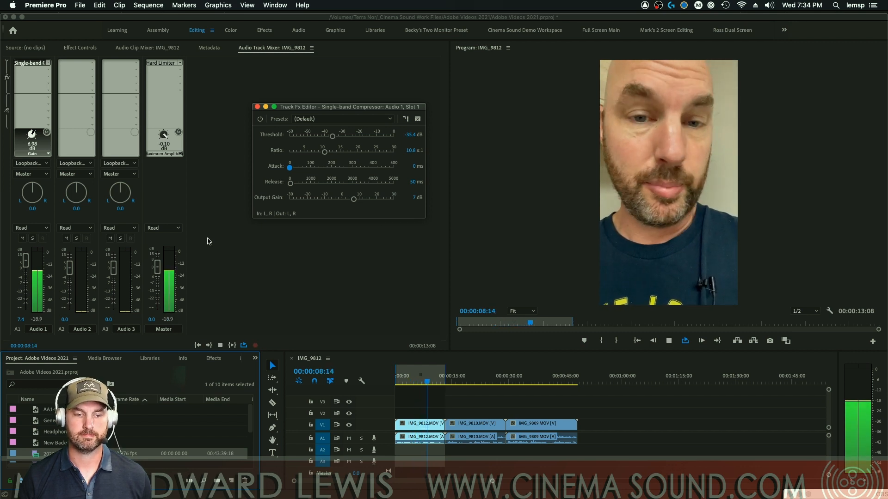
key(space)
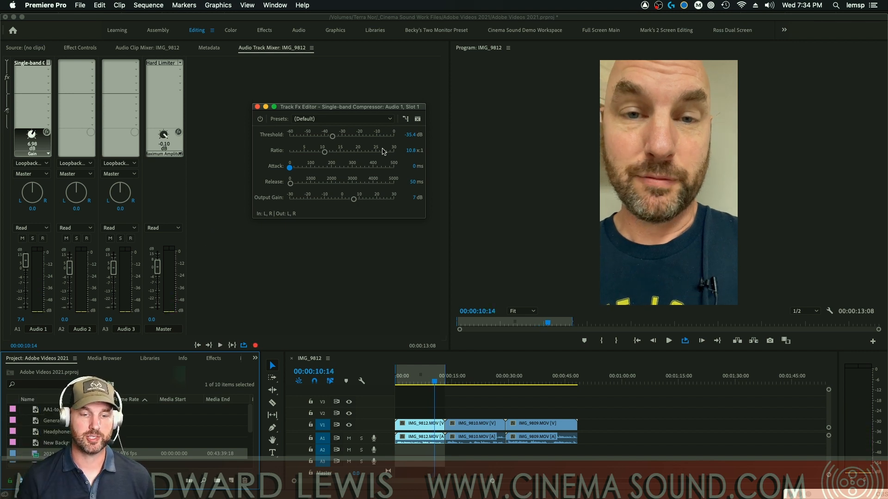
Switch to DaVinci Resolve to examine its Audio 1 compressor settings, and return to Premiere Pro.
key(super+Tab)
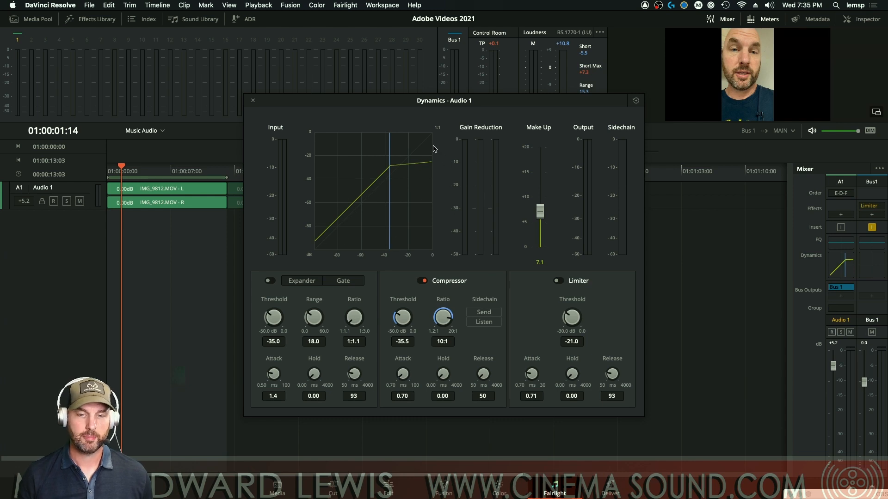
key(super+Tab)
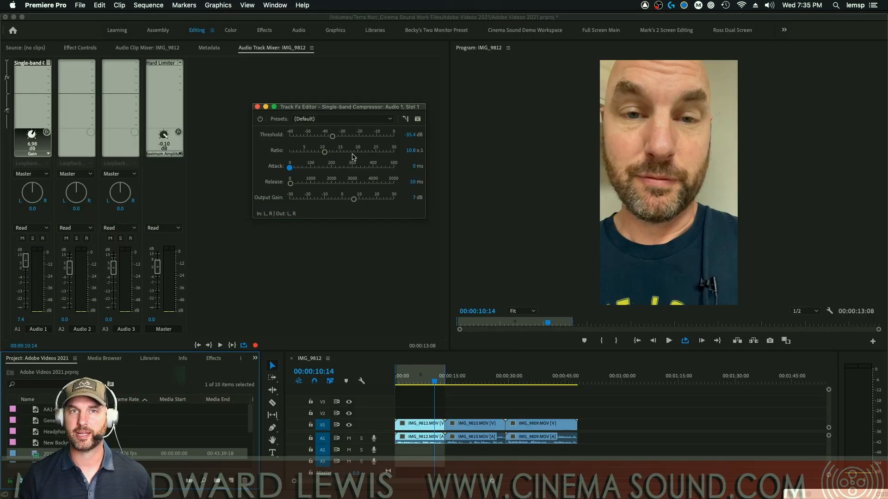